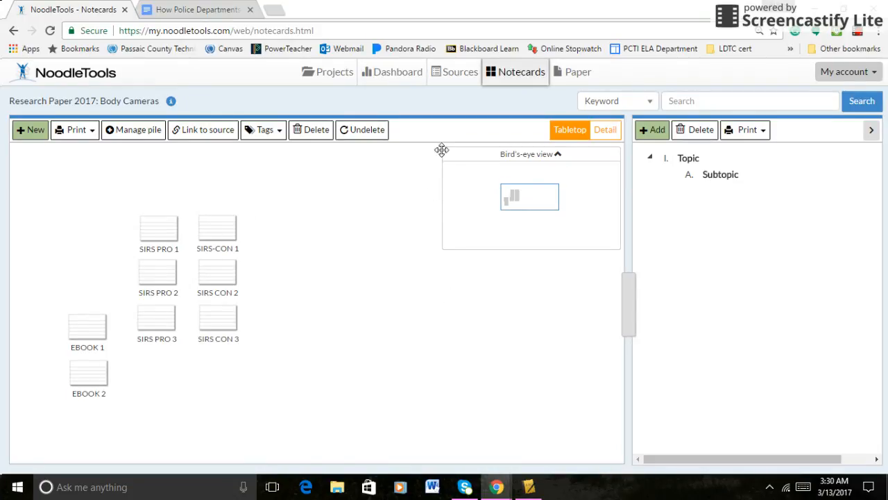
Open the project's notecards tabletop and look over the existing EBOOK and SIRS notecards.
left_click(515, 79)
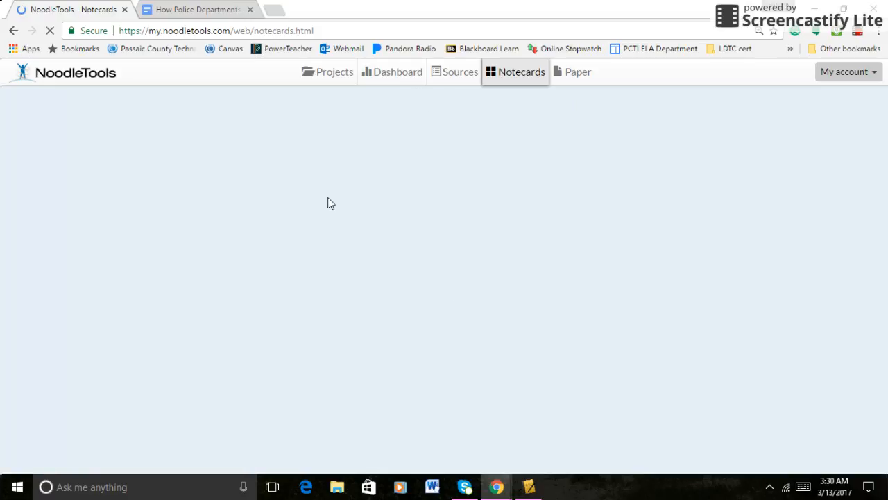
left_click(506, 78)
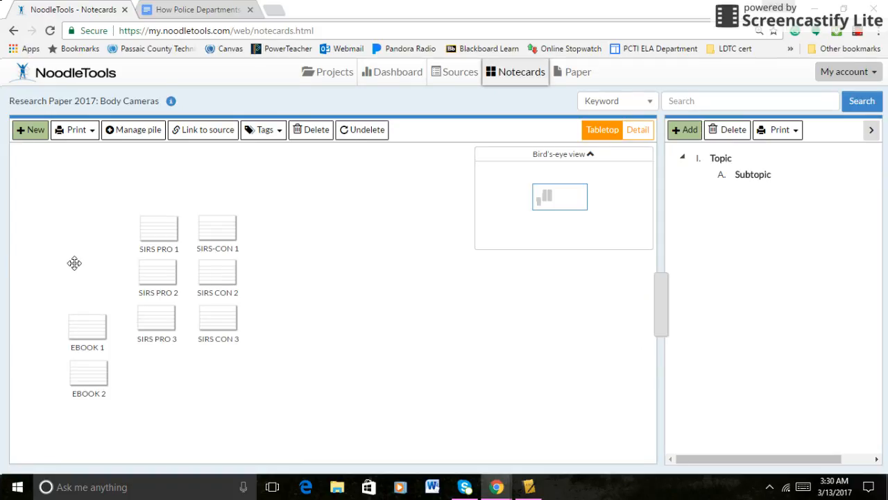
left_click(84, 326)
left_click(91, 370)
left_click(150, 231)
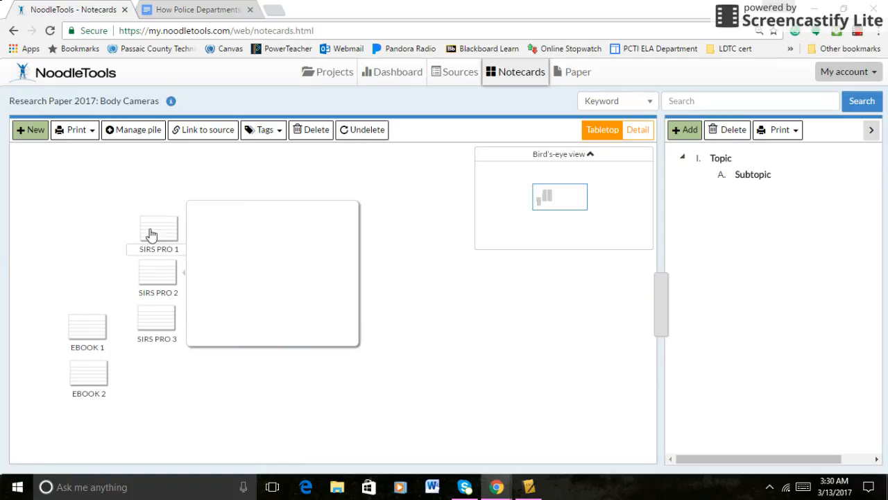
left_click(157, 318)
left_click(395, 280)
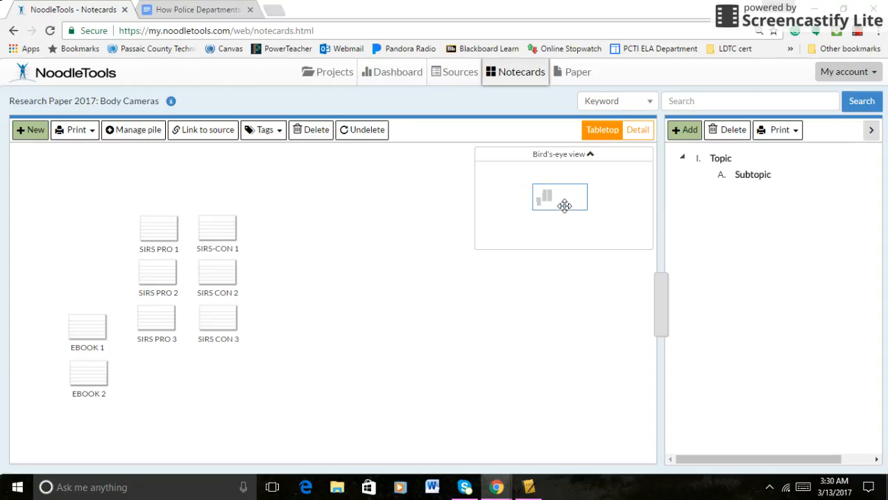
left_click_drag(564, 205, 540, 200)
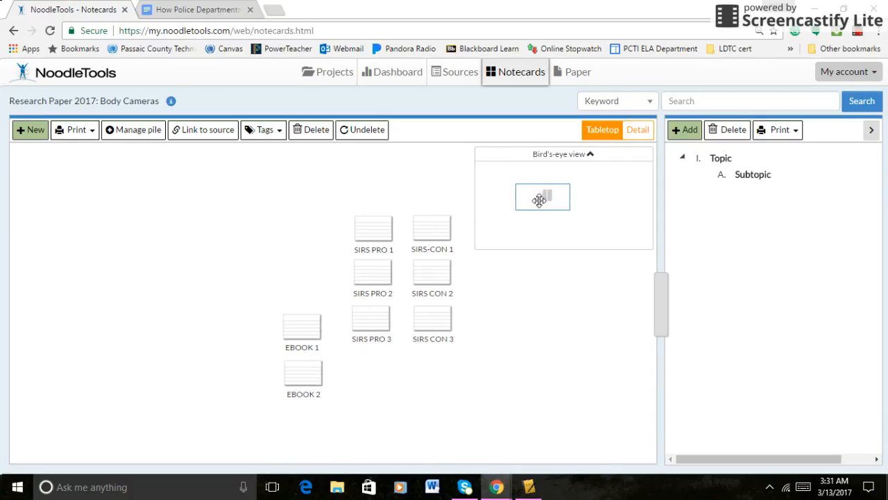
left_click(359, 229)
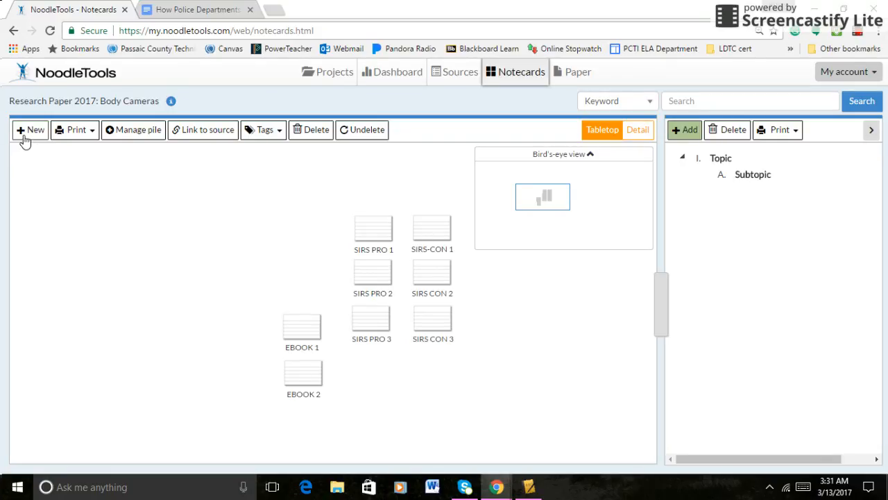
Create a new notecard titled "SIRS PRO 1-1st".
left_click(31, 131)
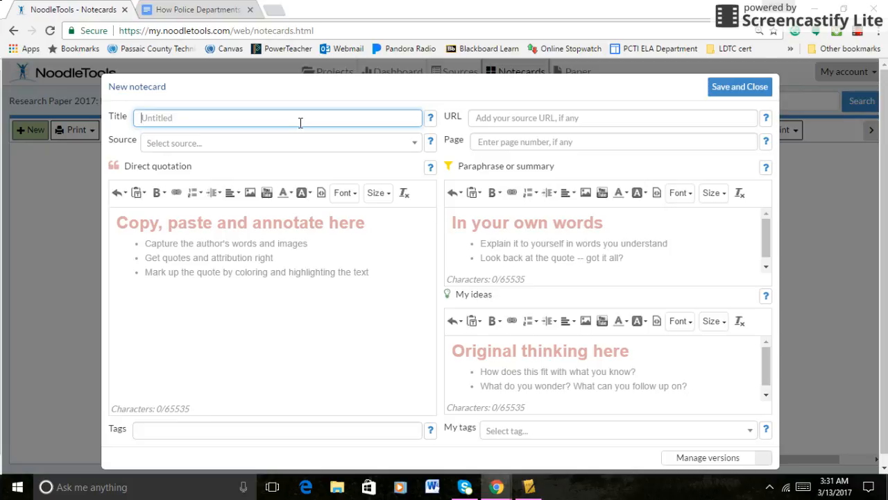
type("SIRS")
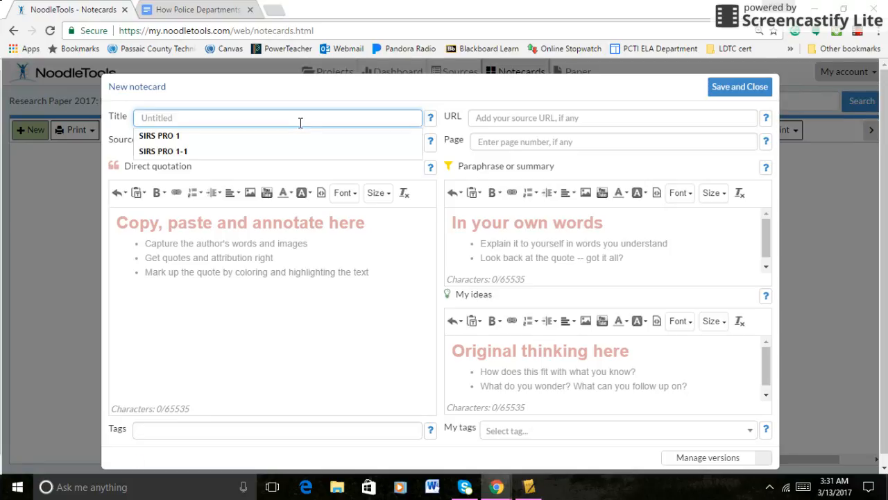
type(" PRO ")
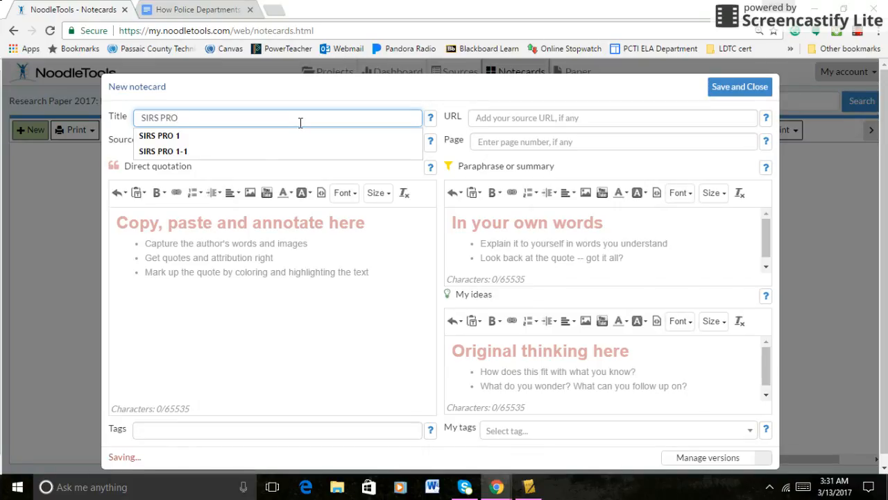
type("1-")
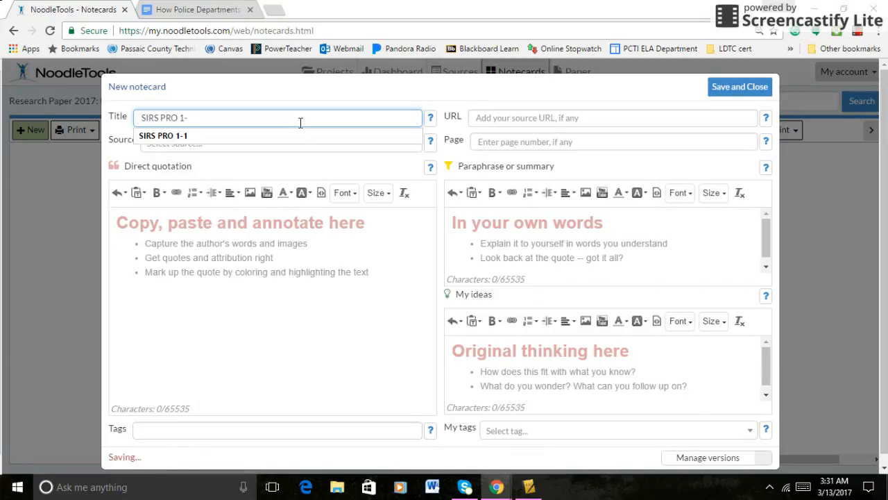
type("a")
key("BackSpace")
type("1st")
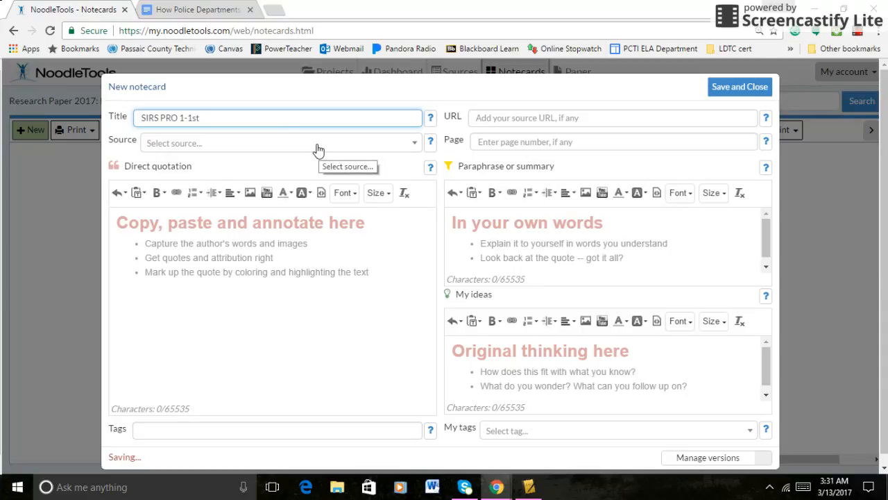
Set the notecard's source to the article "How Police Departments are Ensuring the use of Body Cameras".
left_click(317, 144)
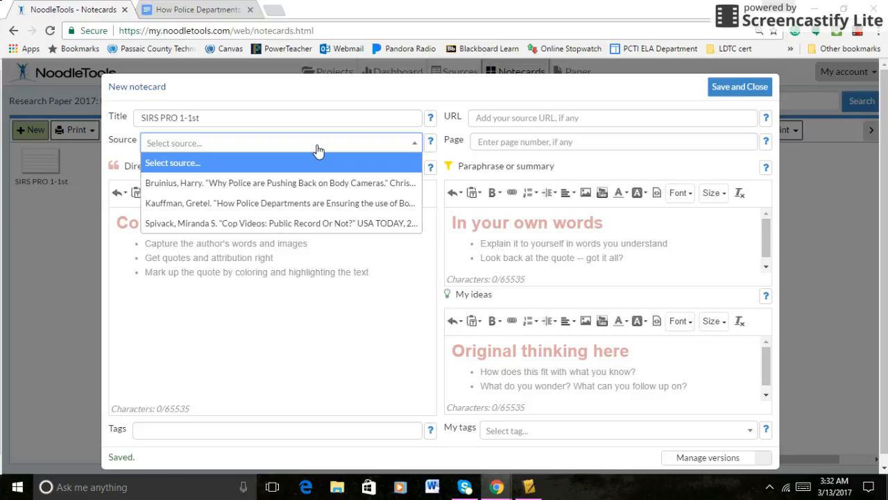
left_click(304, 202)
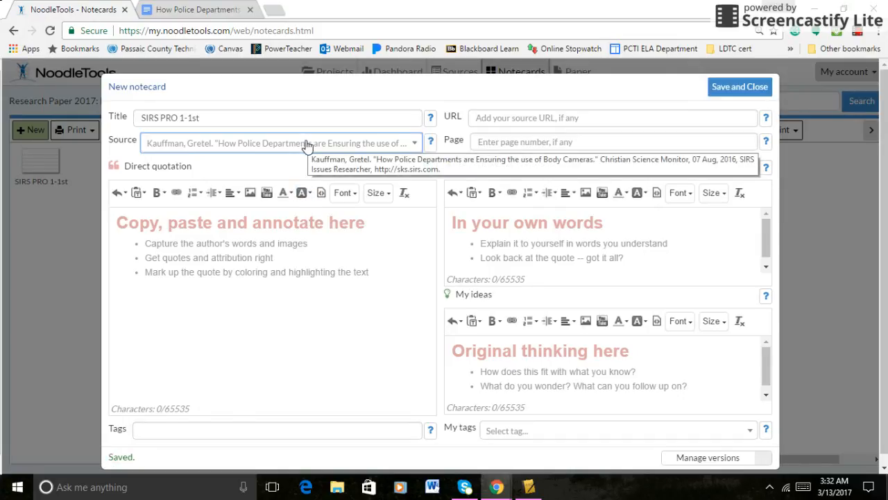
left_click(268, 229)
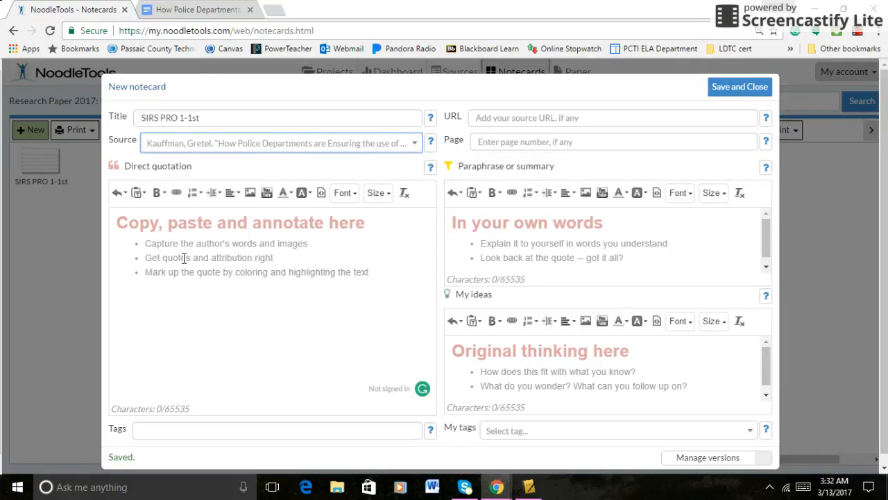
left_click(187, 168)
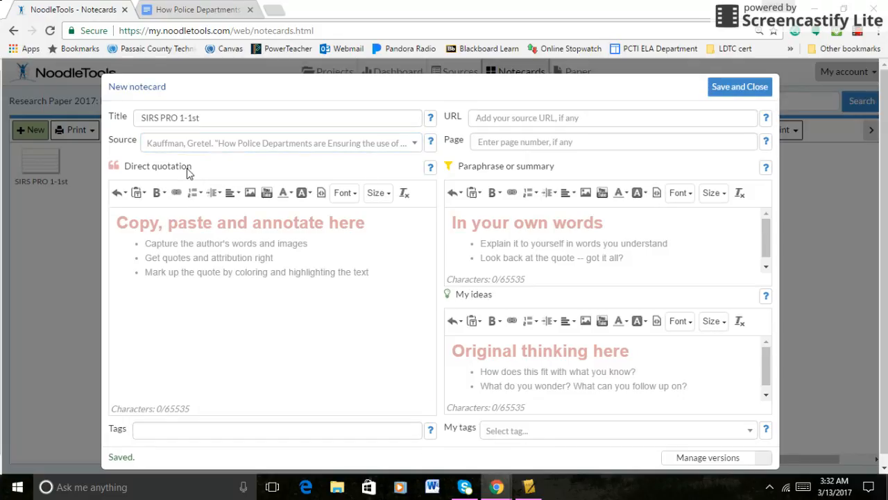
left_click(177, 239)
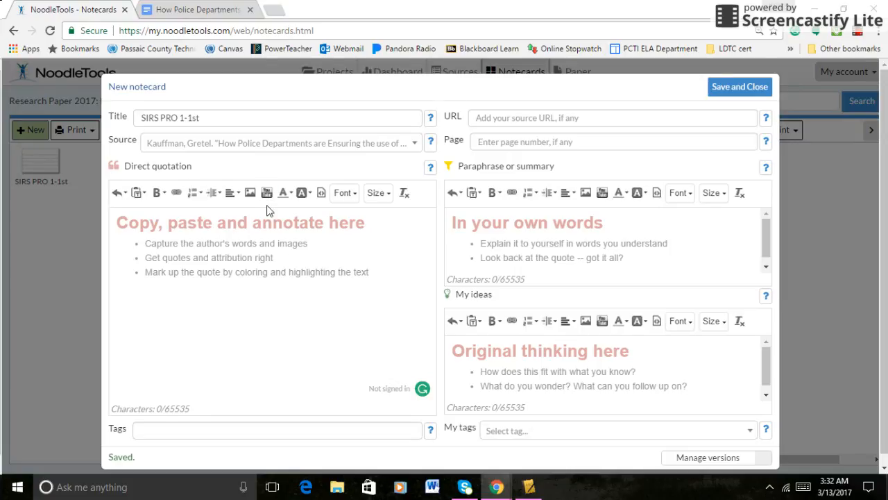
Switch to the Google Docs article and copy the passage from "body cameras have been proven" through "officer-said-civilian-said situations.".
left_click(214, 11)
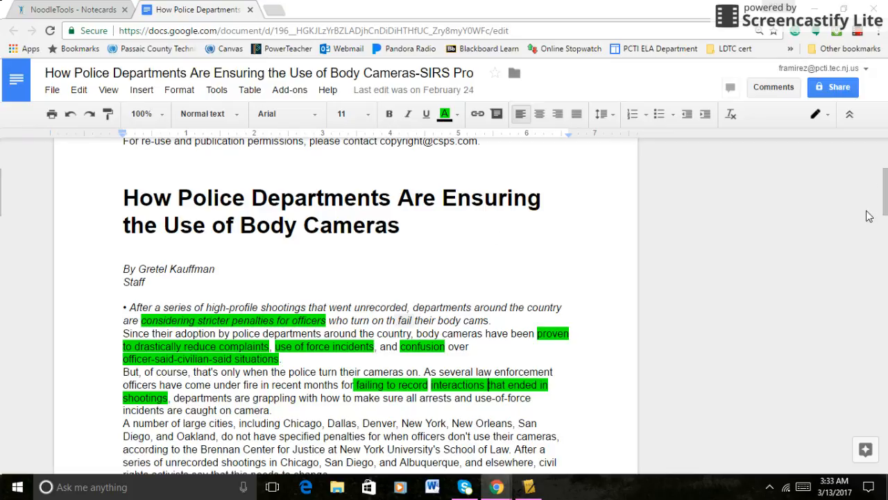
left_click_drag(886, 215, 885, 218)
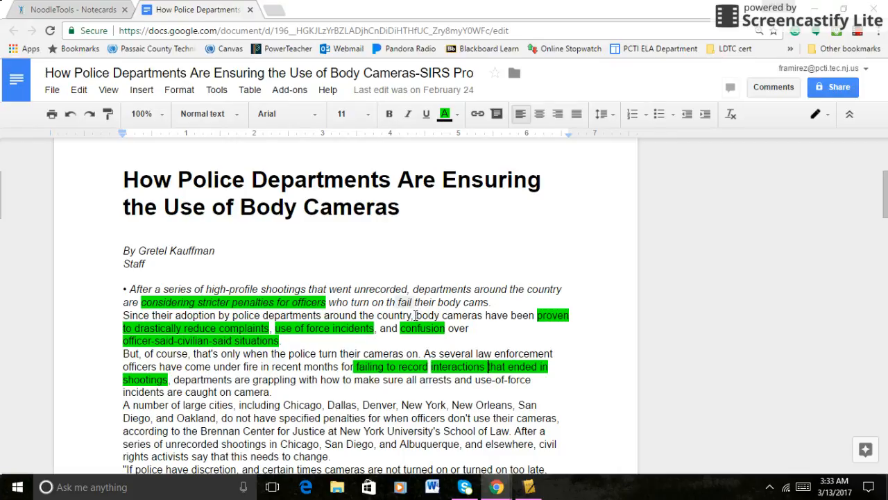
left_click_drag(416, 314, 452, 326)
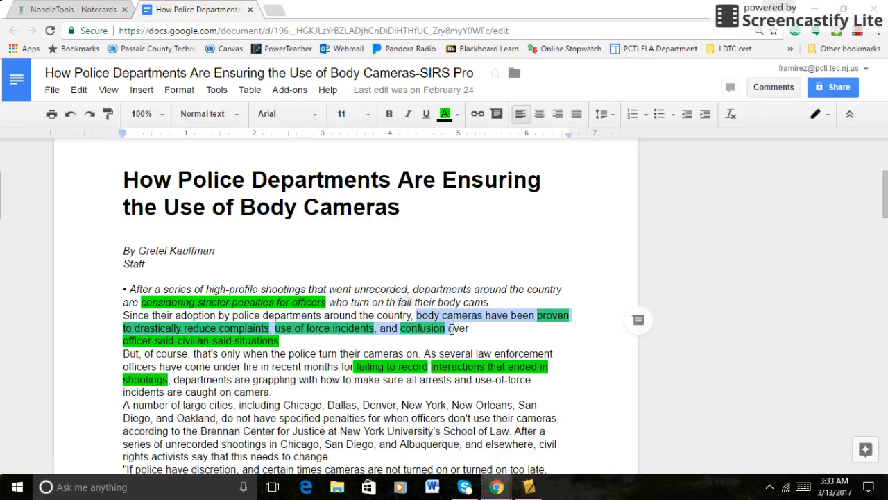
left_click_drag(451, 331, 434, 342)
key("ctrl+c")
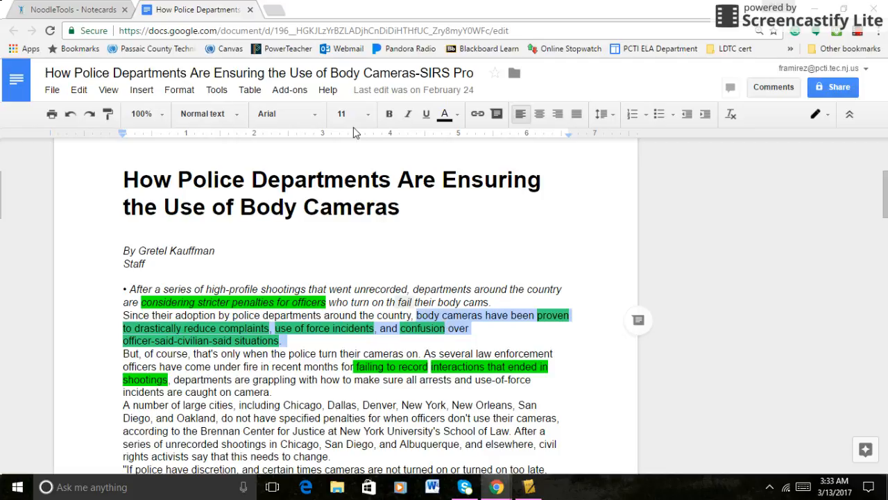
Return to the NoodleTools notecard and paste the copied passage into its direct quotation field.
left_click(82, 10)
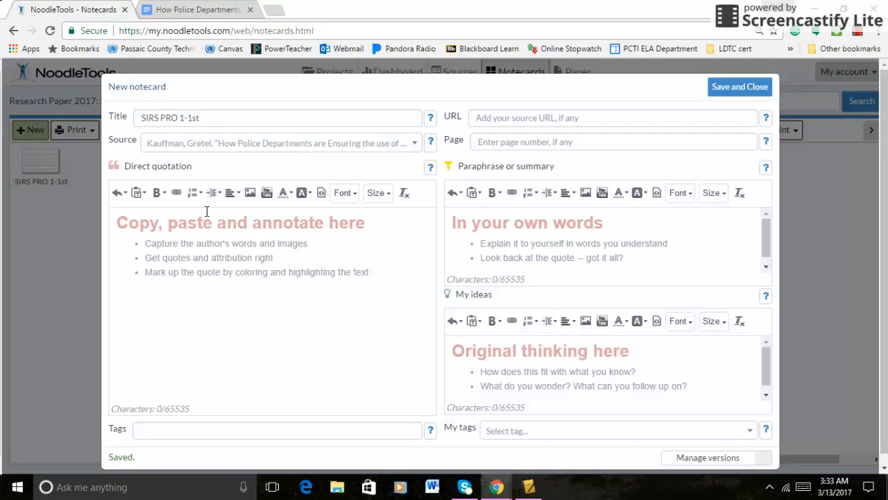
left_click(206, 247)
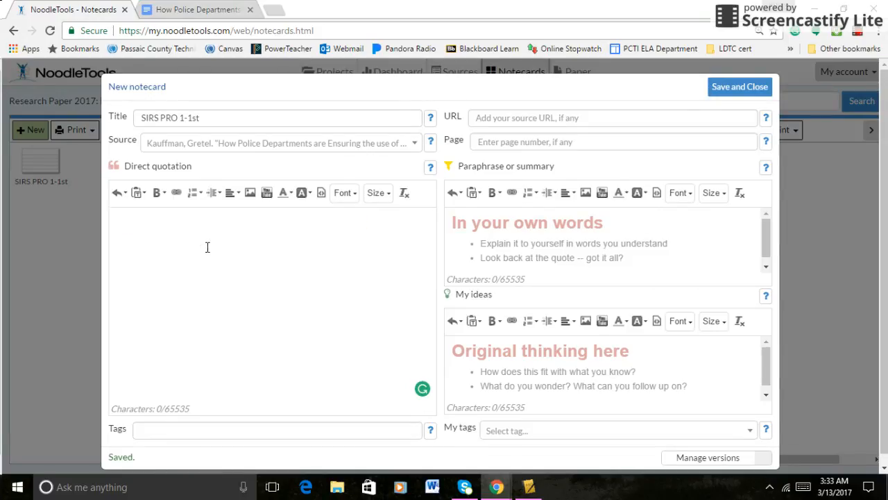
key("ctrl+v")
key("ctrl+v")
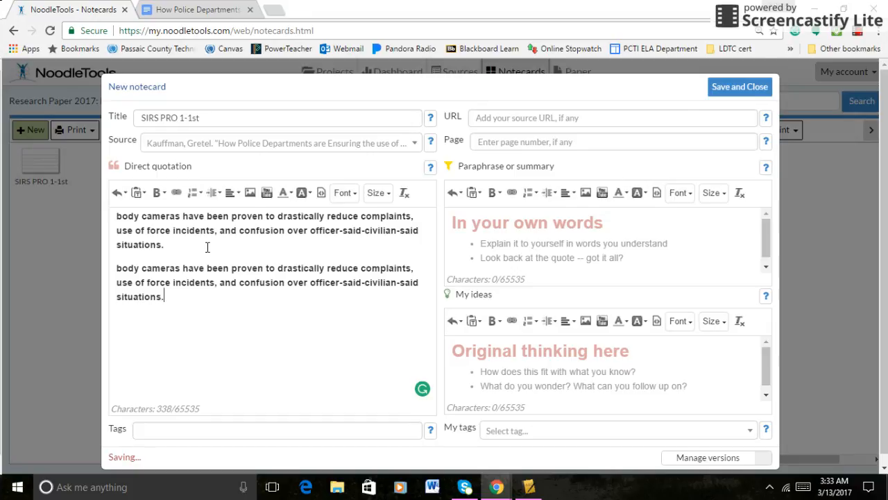
Delete the duplicate copy of the pasted quotation and restore the first copy's last word, "situations.".
key("BackSpace")
key("BackSpace")
key("BackSpace")
key("BackSpace")
key("BackSpace")
key("BackSpace")
key("BackSpace")
key("BackSpace")
key("BackSpace")
key("BackSpace")
key("BackSpace")
key("BackSpace")
key("BackSpace")
key("BackSpace")
key("BackSpace")
key("BackSpace")
key("BackSpace")
key("BackSpace")
key("BackSpace")
key("BackSpace")
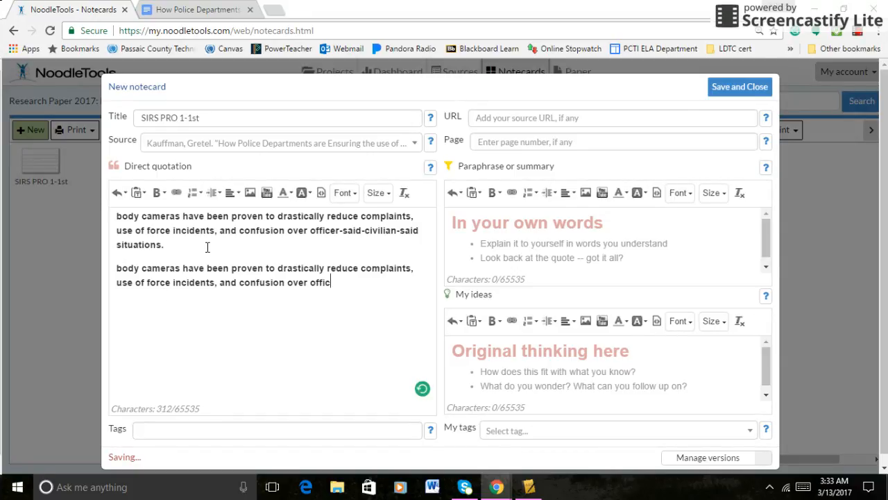
key("BackSpace")
key("BackSpace")
key("BackSpace")
key("BackSpace")
key("BackSpace")
key("BackSpace")
key("BackSpace")
key("BackSpace")
key("BackSpace")
key("BackSpace")
key("BackSpace")
key("BackSpace")
key("BackSpace")
key("BackSpace")
key("BackSpace")
key("BackSpace")
key("BackSpace")
key("BackSpace")
key("BackSpace")
key("BackSpace")
key("BackSpace")
key("BackSpace")
key("BackSpace")
key("BackSpace")
key("BackSpace")
key("BackSpace")
key("BackSpace")
key("BackSpace")
key("BackSpace")
key("BackSpace")
key("BackSpace")
key("BackSpace")
key("BackSpace")
key("BackSpace")
key("BackSpace")
key("BackSpace")
key("BackSpace")
key("BackSpace")
key("BackSpace")
key("BackSpace")
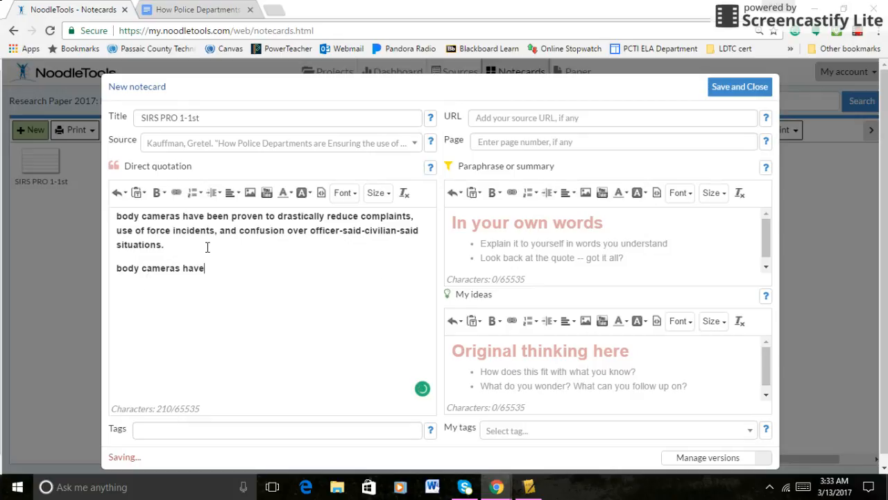
key("BackSpace")
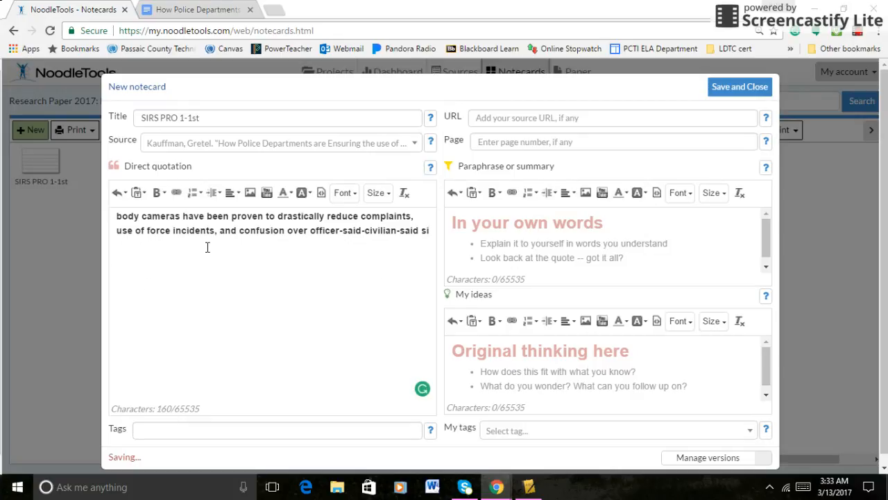
type("tuations.")
Enclose the direct quotation in opening and closing quotation marks.
left_click(114, 218)
type("\"")
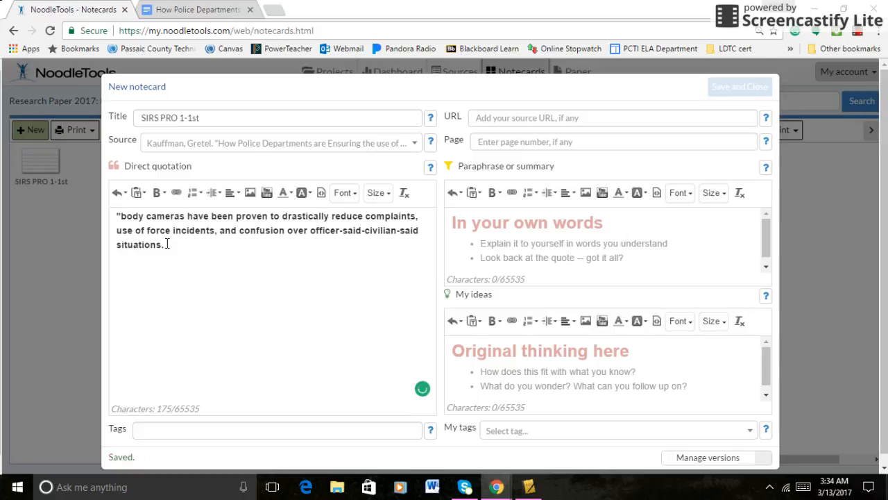
type("\"")
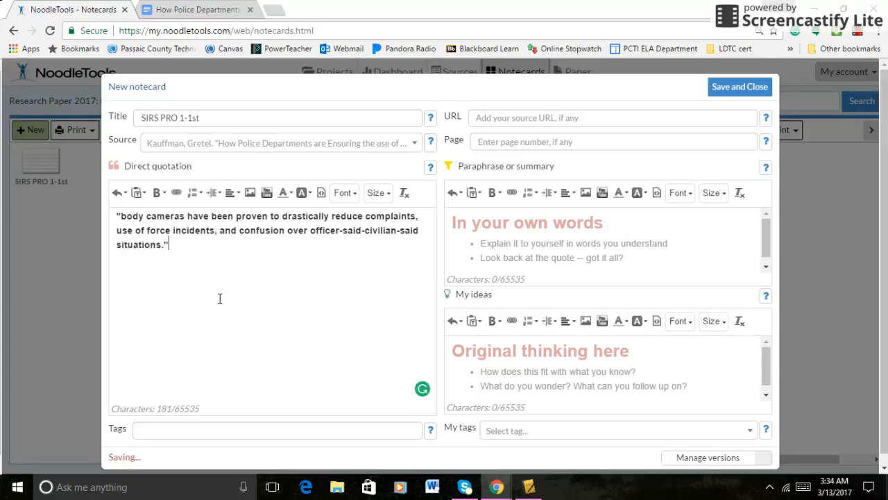
Begin the notecard's paraphrase with "By implementing the use of body cameras, there have been many changes such as less complaints".
left_click(532, 243)
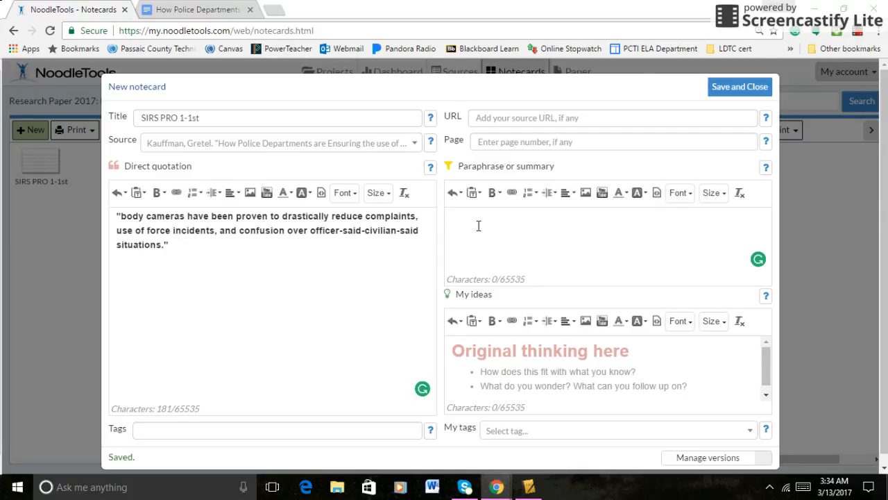
type("By implementing the use of")
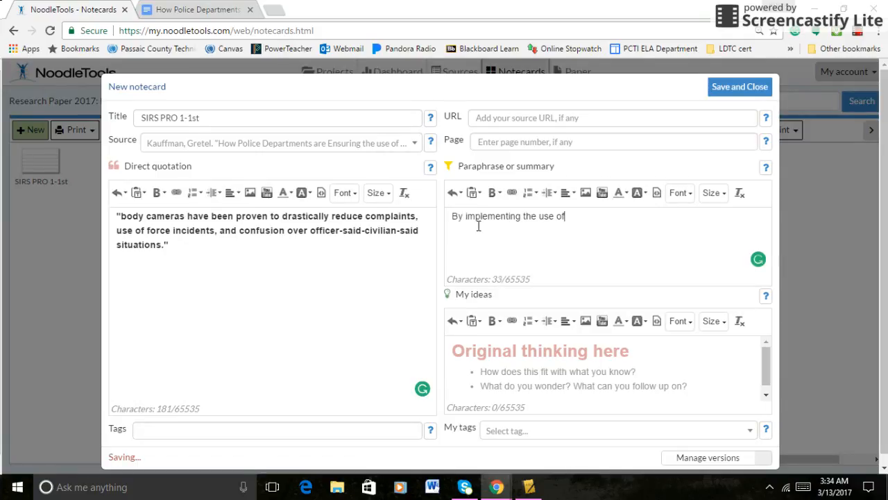
type(" body cameras, there ")
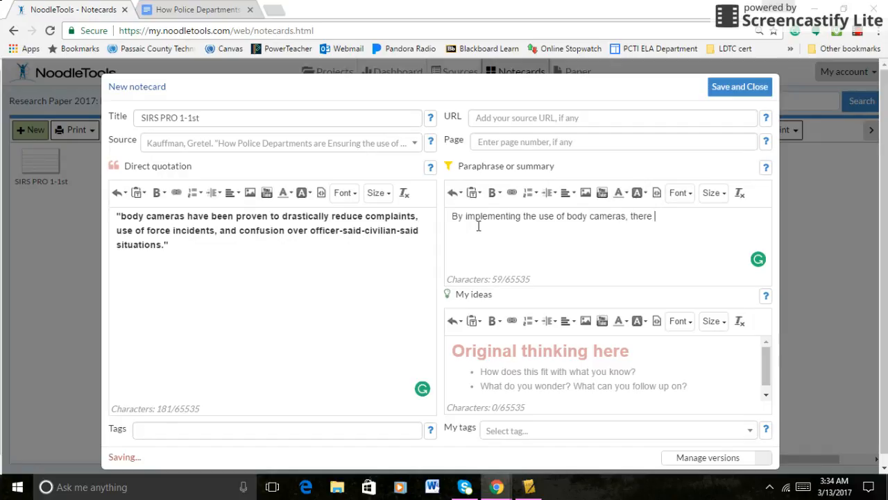
type("have been many changes s")
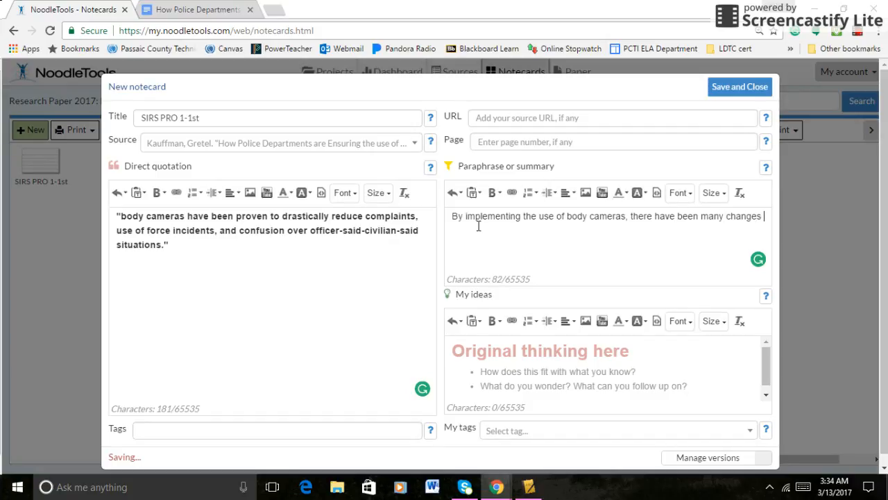
type("such as less complaints")
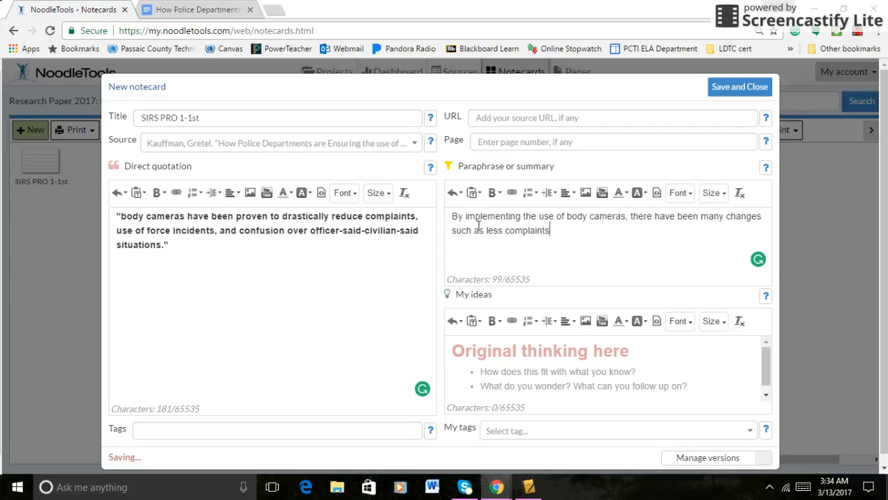
Finish the paraphrase sentence with ", minimal incidents that require force, and decreased confusion between police officers and victims/bystanders.".
type(", m")
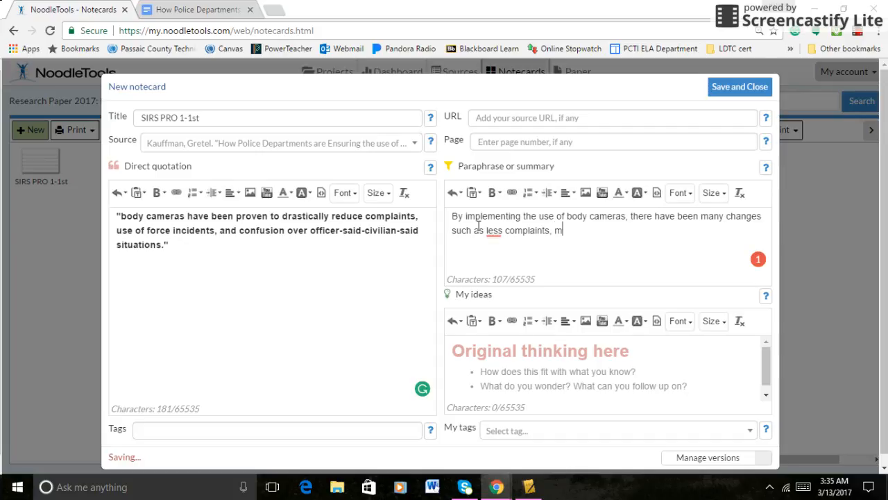
type("inimal inicidents ")
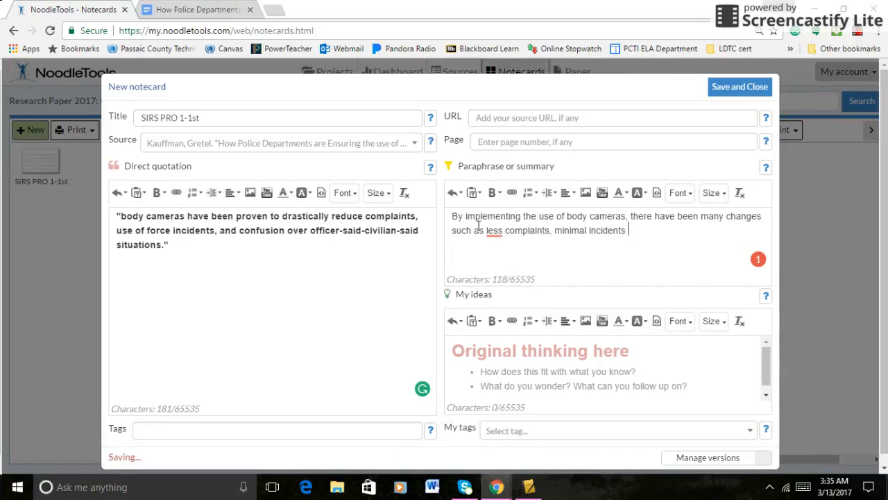
type("that require force, an")
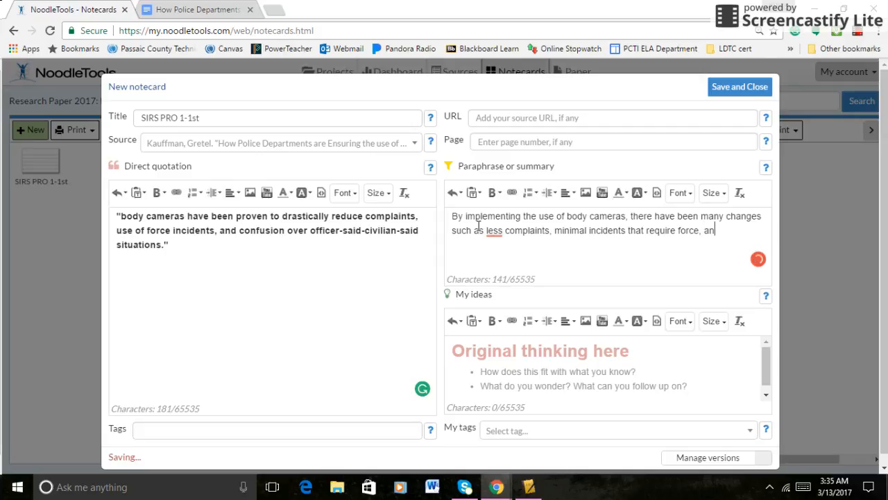
type("d decreased confusion between ")
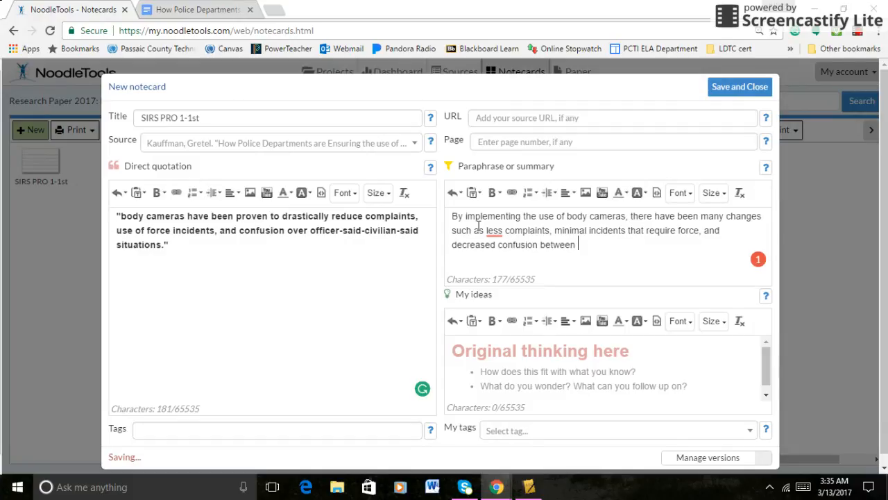
type("police office")
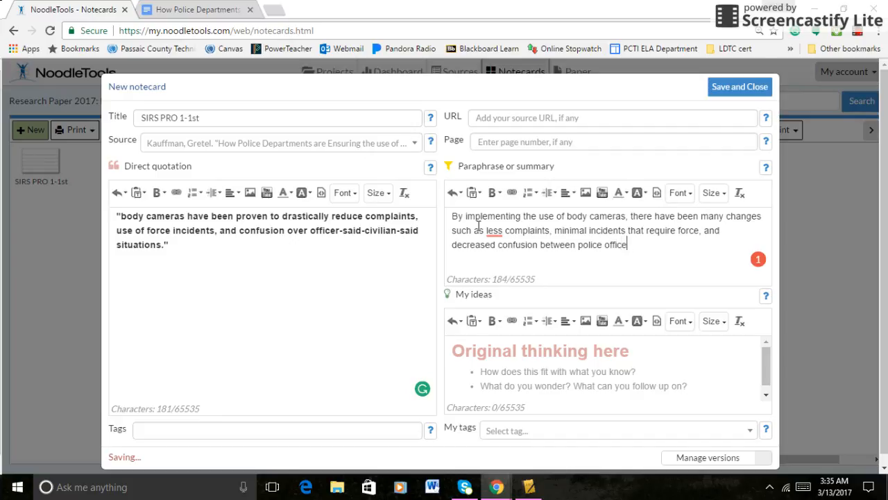
type("rs ")
type("and")
type(" vid")
type("tims")
type("/b")
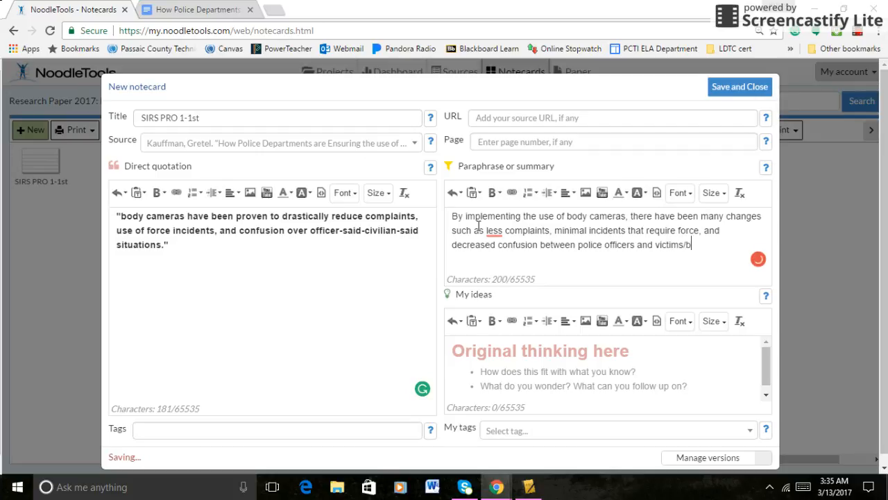
type("ystanders.")
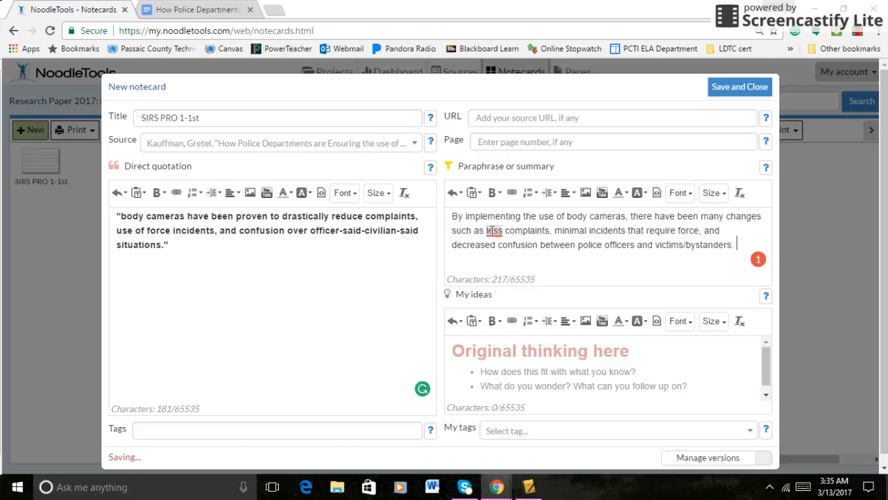
Replace "less" in the paraphrase with the suggested "fewer", leave the page number blank, and save and close the notecard.
mouse_move(493, 231)
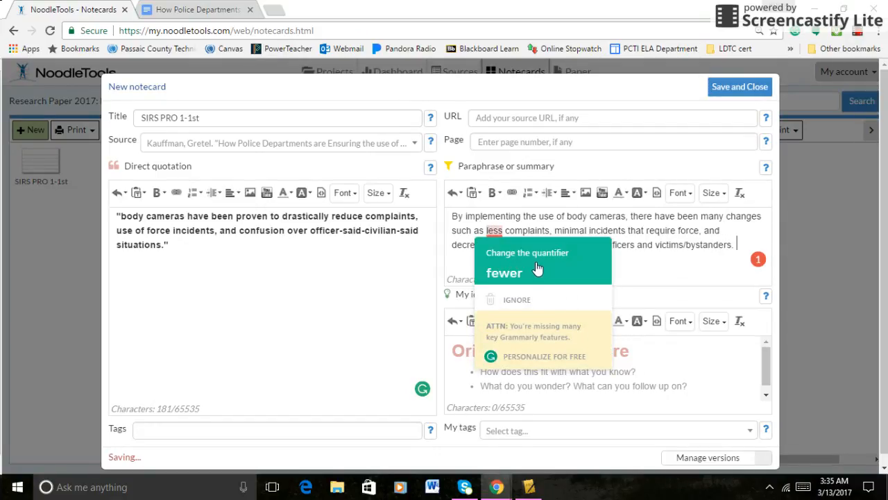
left_click(535, 275)
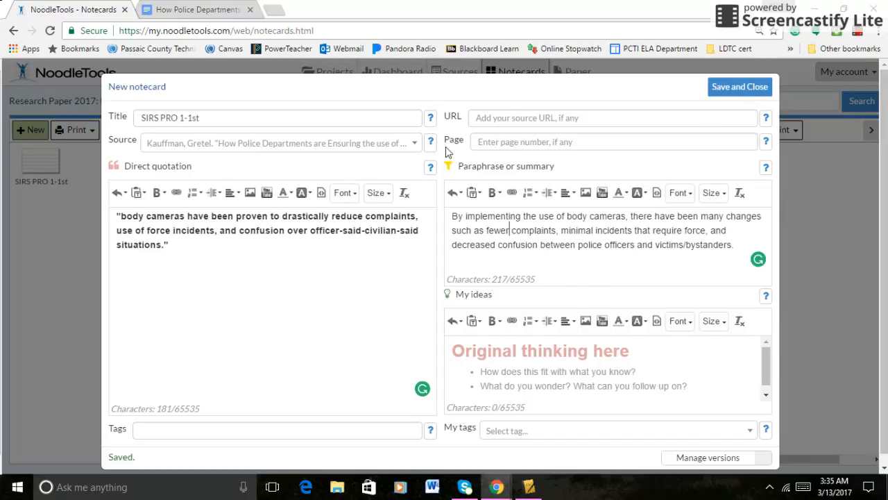
left_click(534, 145)
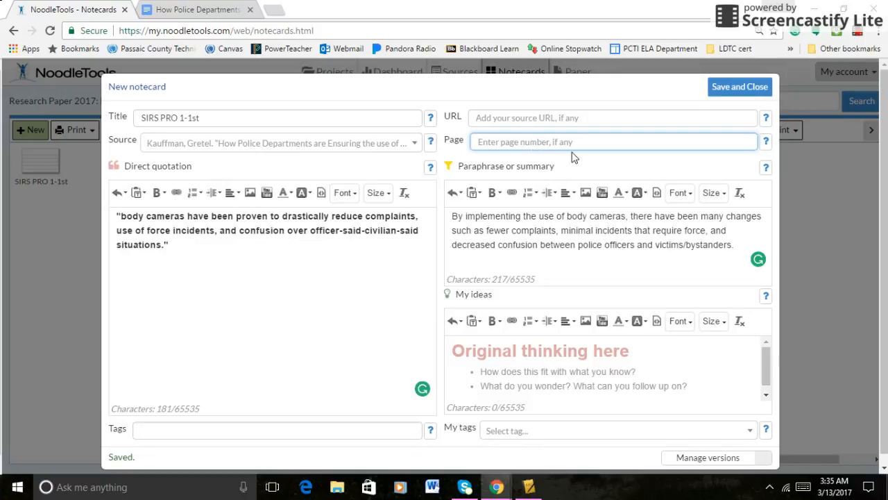
left_click(738, 88)
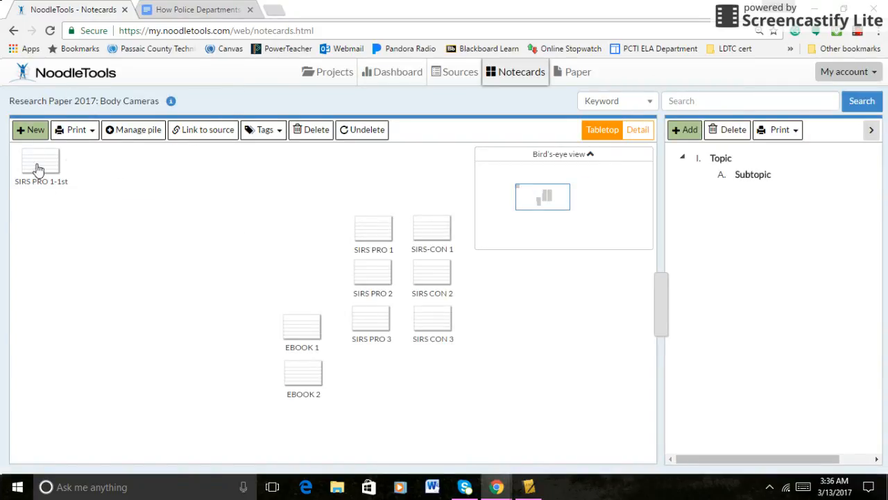
Reopen the SIRS PRO 1-1st notecard for editing to check its contents, and close it again.
mouse_move(33, 166)
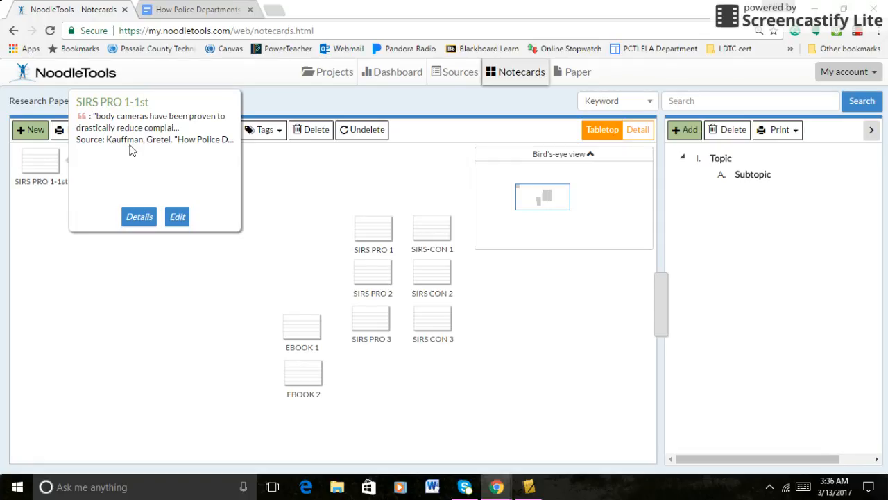
left_click(178, 218)
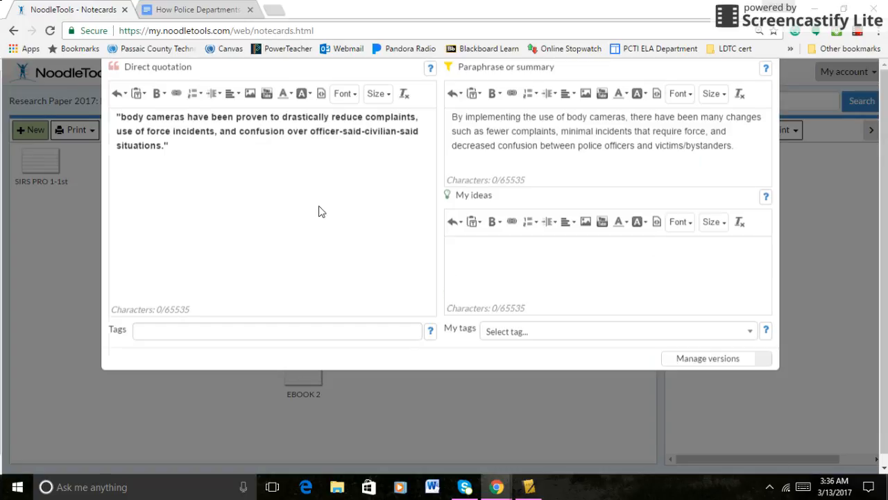
left_click(733, 88)
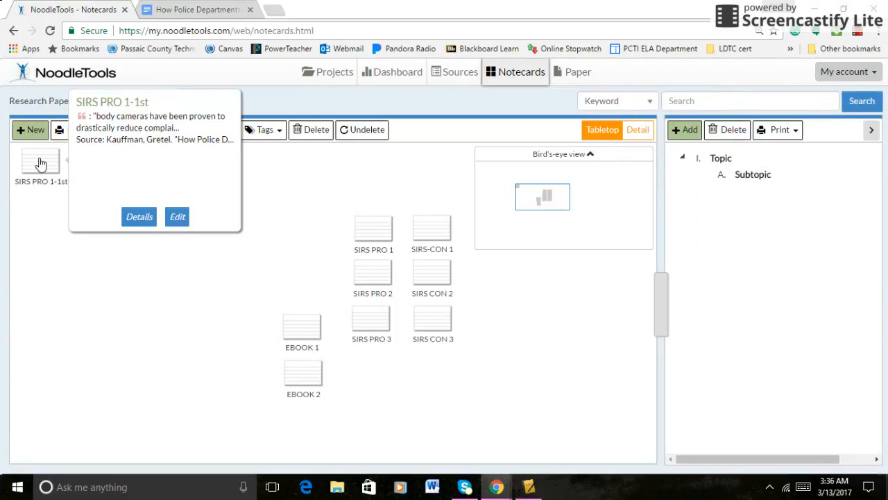
Review the full details of the SIRS PRO 1-1st notecard, clear its selection and return to the tabletop view.
left_click(40, 165)
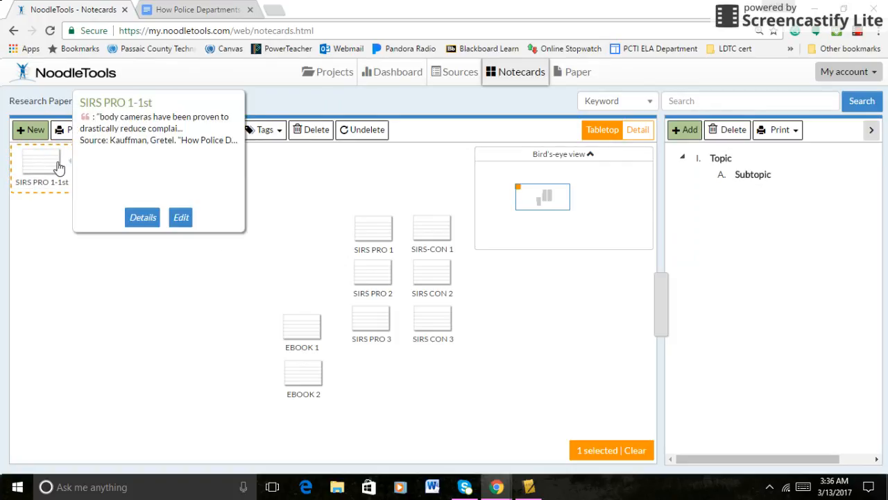
left_click(136, 220)
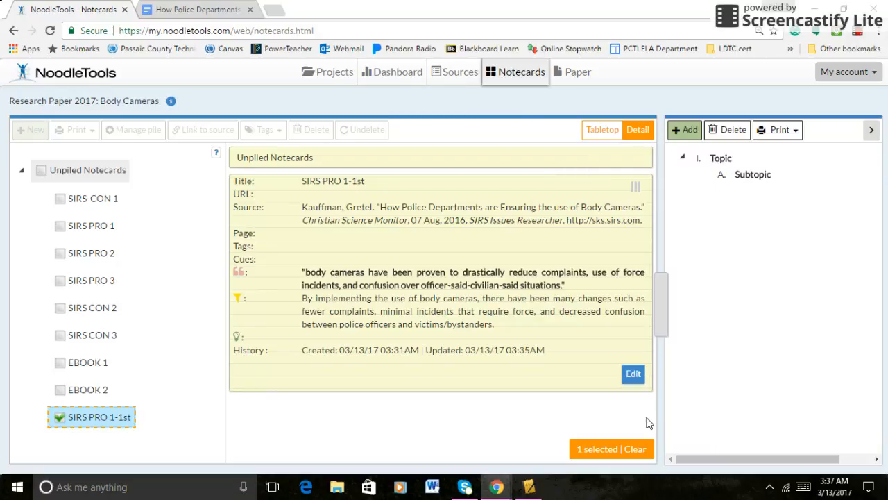
left_click(637, 450)
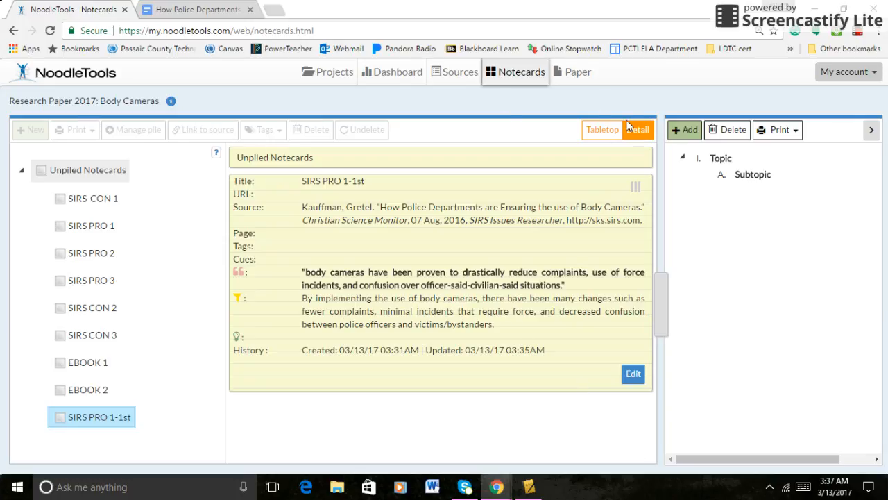
left_click(593, 131)
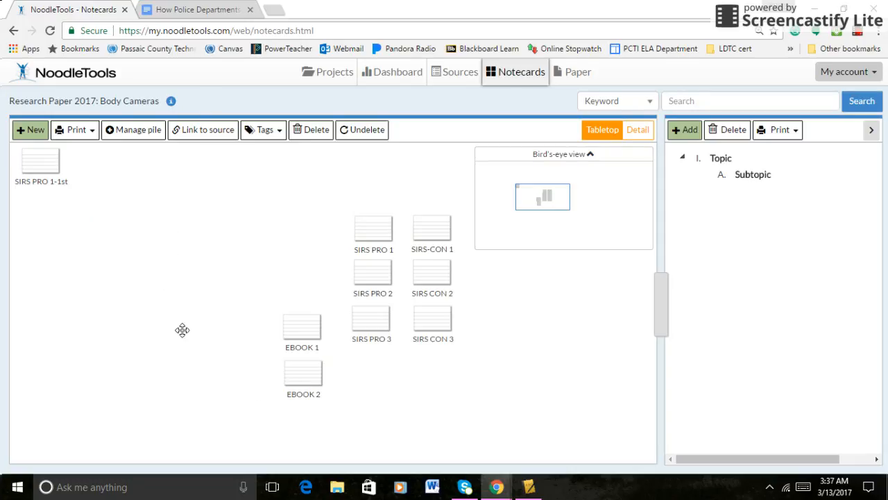
Delete the SIRS PRO 3 and SIRS CON 3 notecards from the tabletop together.
left_click(370, 243)
mouse_move(379, 277)
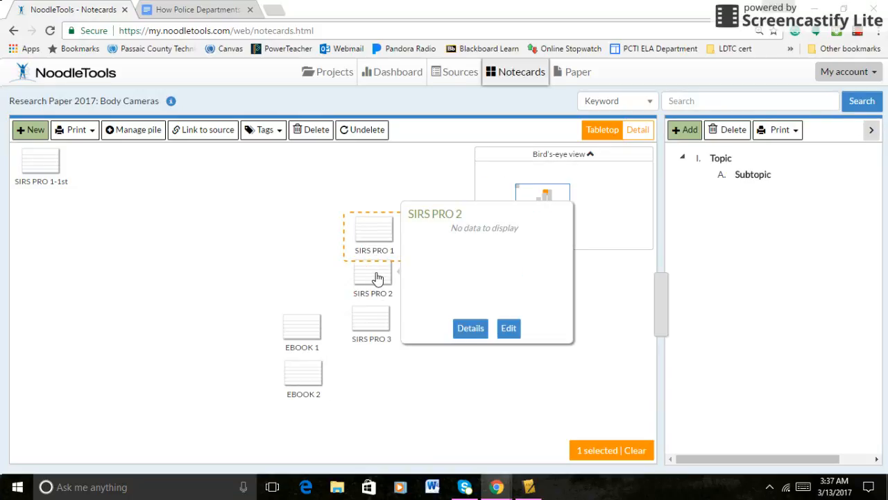
left_click(381, 330)
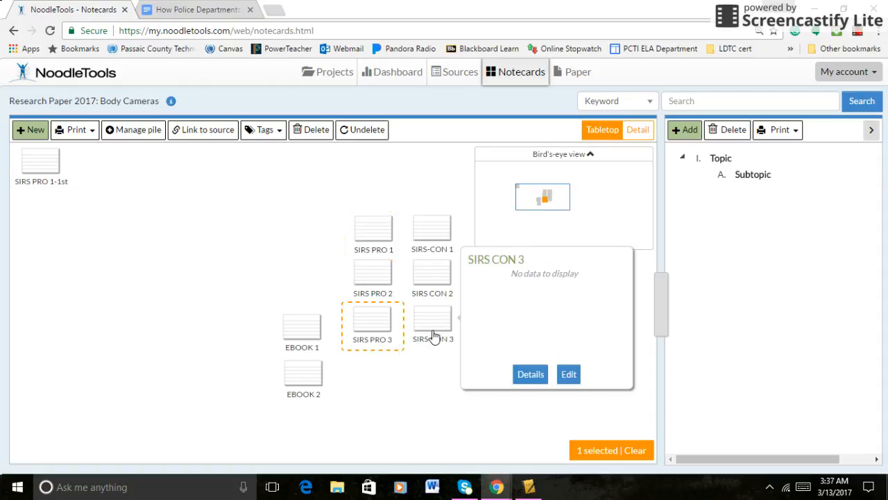
left_click(433, 336, "ctrl")
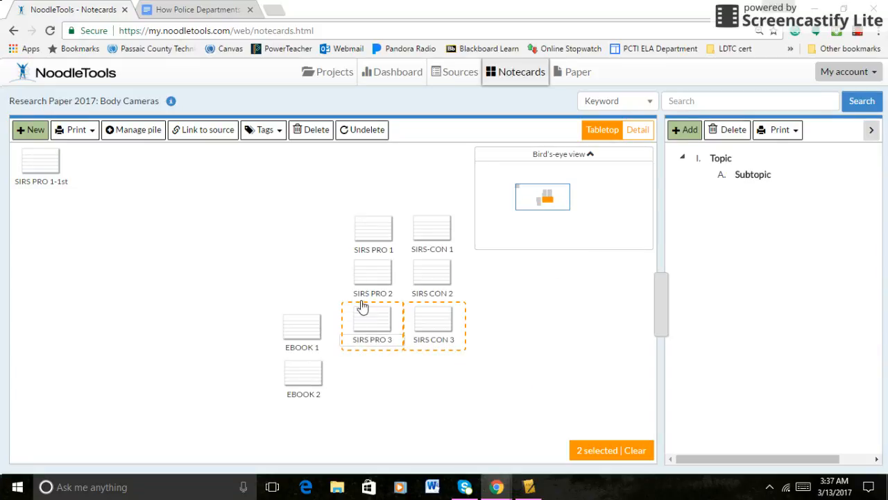
left_click(310, 132)
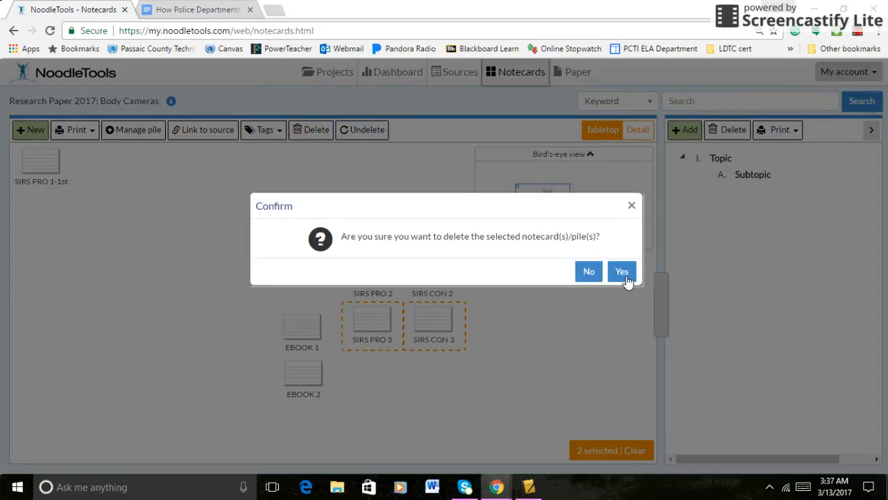
left_click(627, 278)
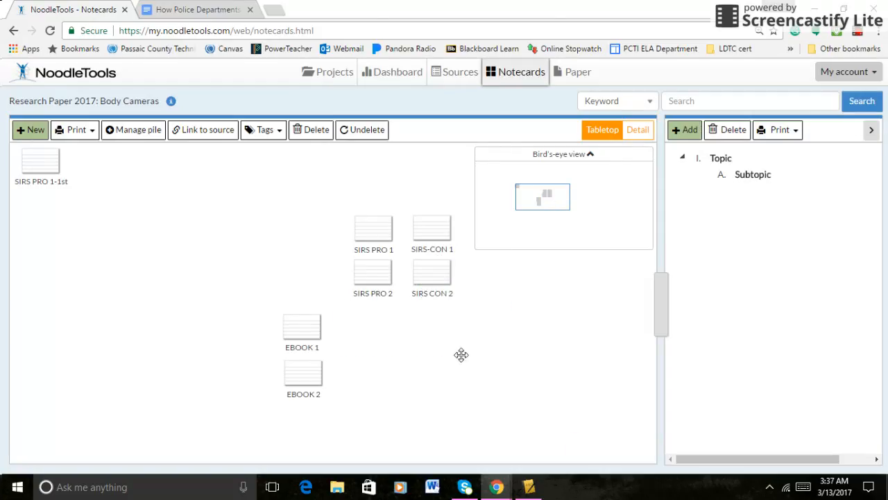
Move the SIRS PRO 1-1st notecard across the tabletop to the open area beside SIRS PRO 1.
mouse_move(442, 290)
mouse_move(31, 173)
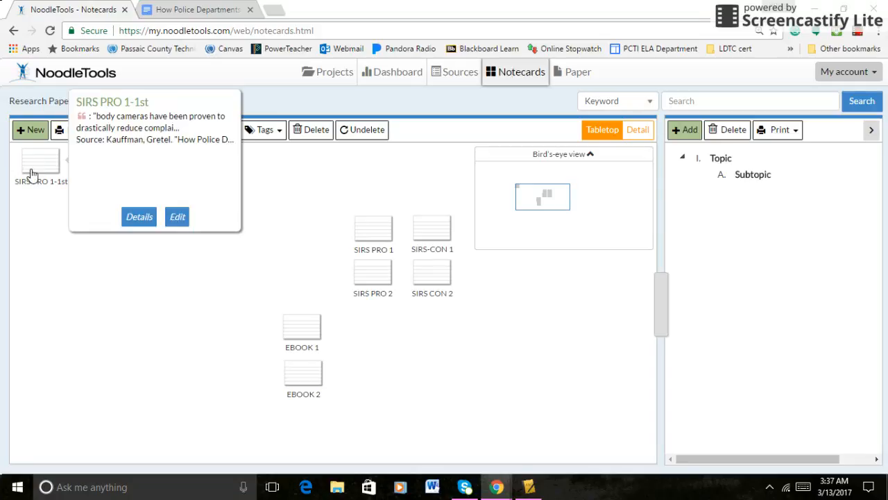
left_click_drag(31, 173, 254, 221)
mouse_move(535, 192)
left_mouse_down()
mouse_move(521, 191)
mouse_move(529, 193)
left_mouse_up()
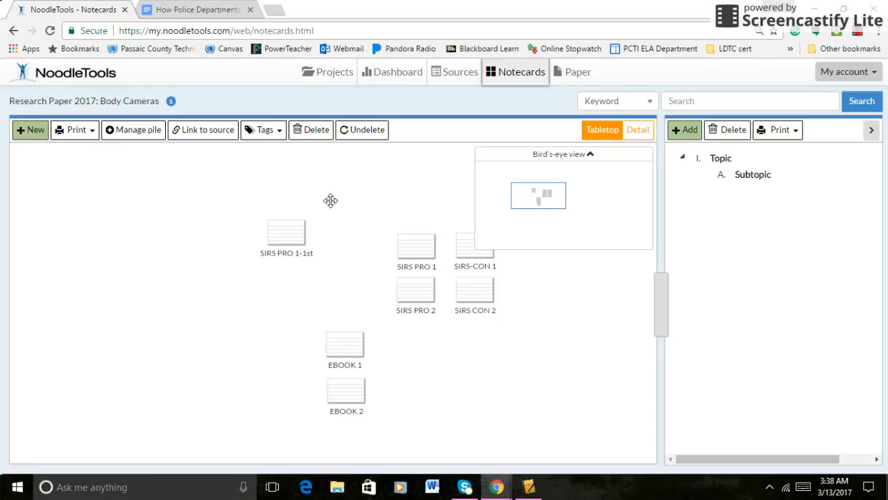
Create a new notecard titled "SIRS PRO 1-2nd" and link it to the source "How Police Departments are Ensuring the use of Body Cameras".
left_click(31, 134)
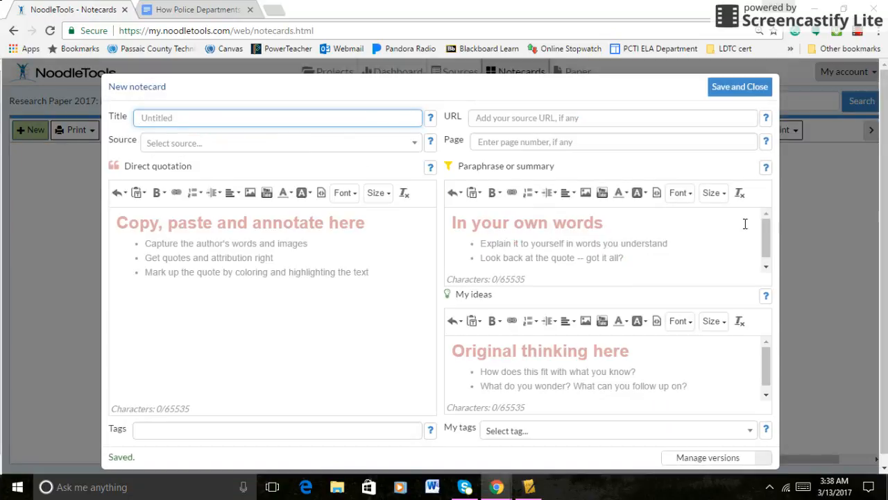
left_click(389, 124)
type("SIRS PRO")
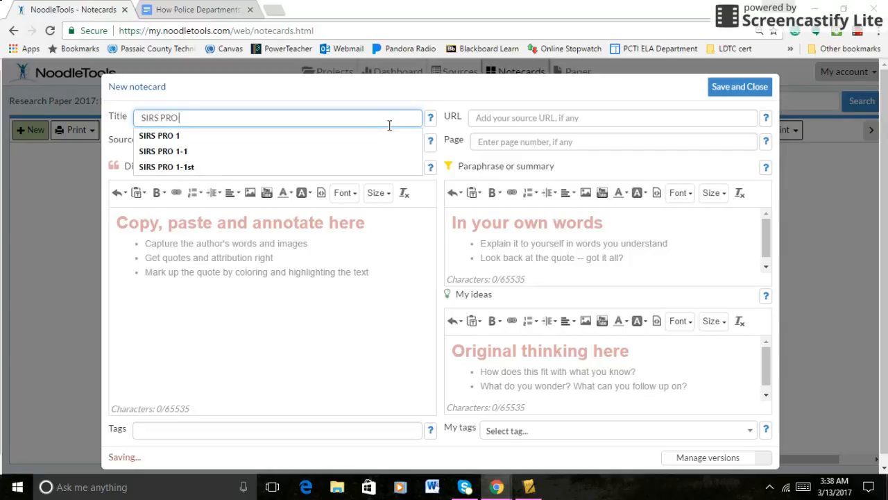
type(" 1-2nd")
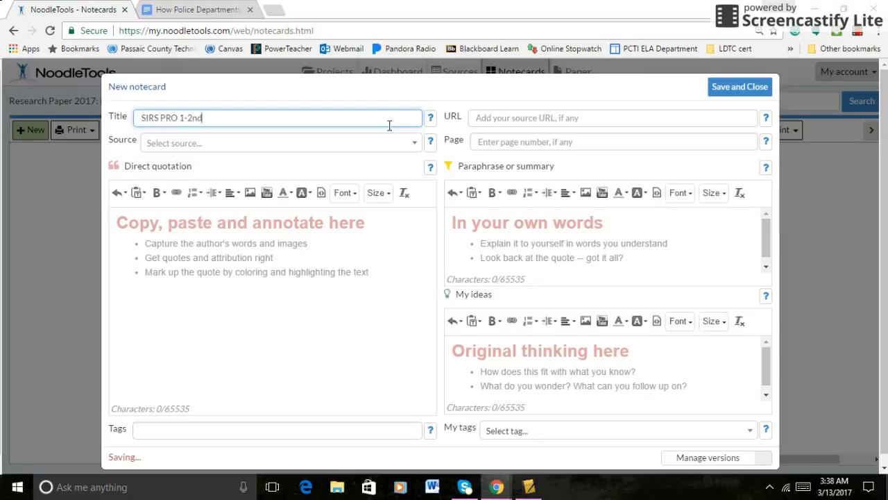
left_click(393, 143)
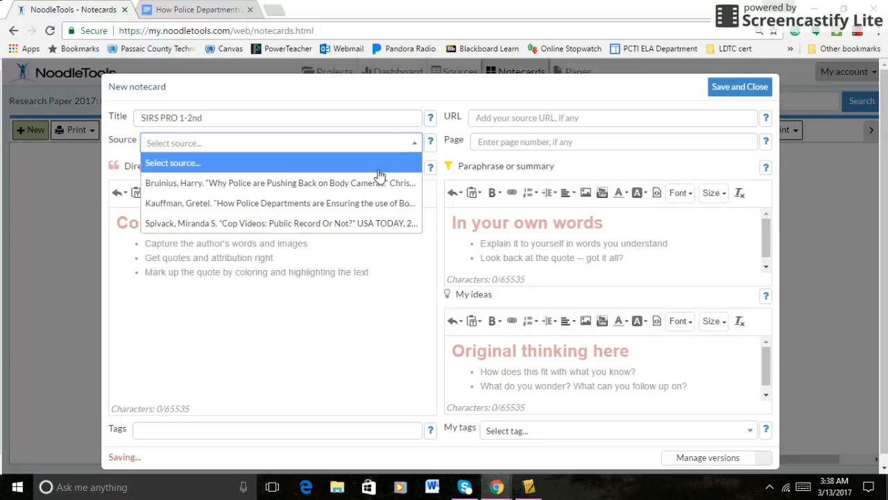
left_click(373, 203)
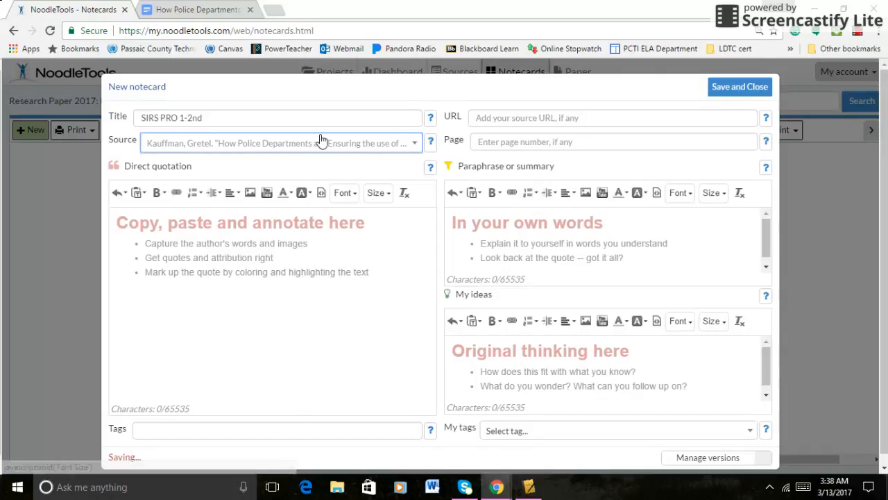
Save and close the SIRS PRO 1-2nd notecard with its text fields empty and place it below SIRS PRO 1-1st on the tabletop.
left_click(297, 274)
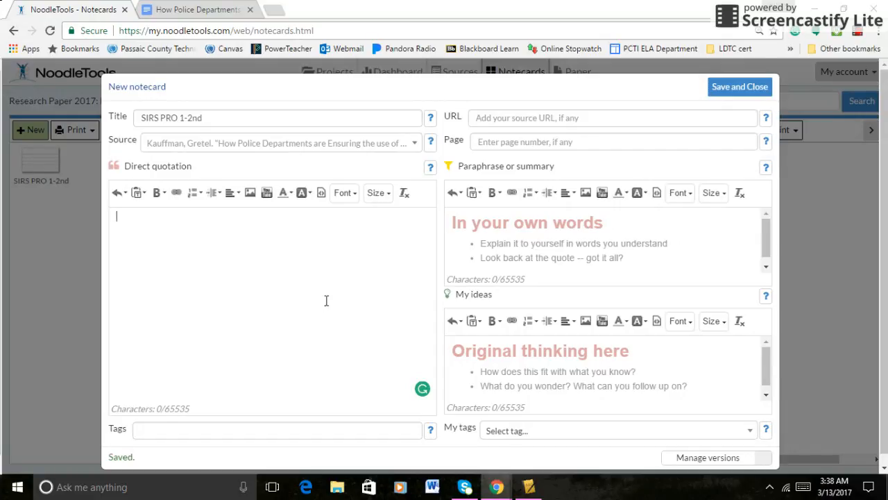
left_click(596, 254)
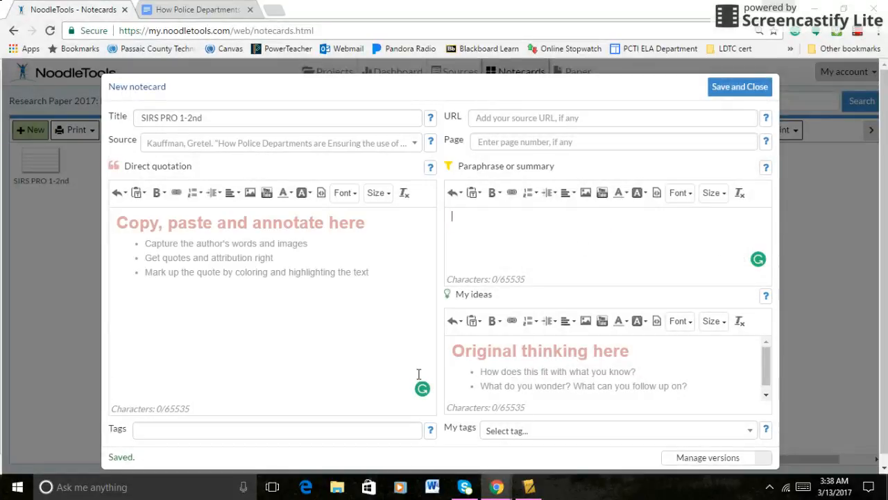
left_click(741, 87)
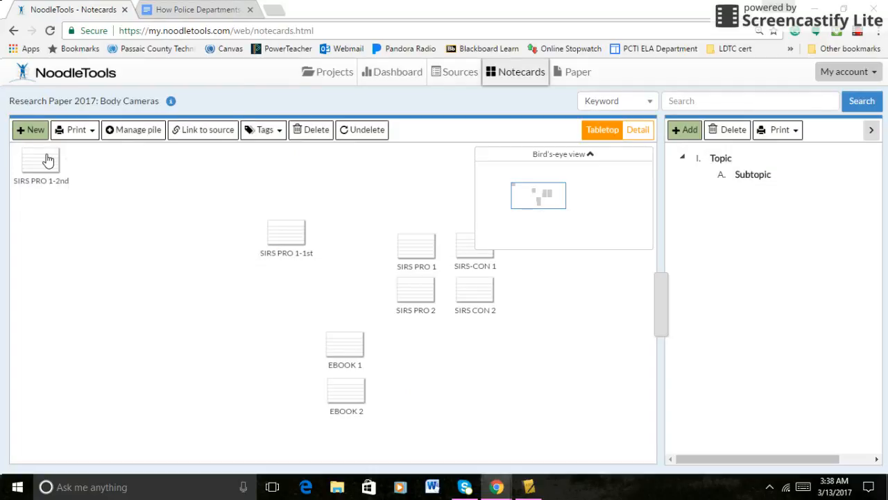
left_click(46, 161)
left_click_drag(47, 160, 309, 285)
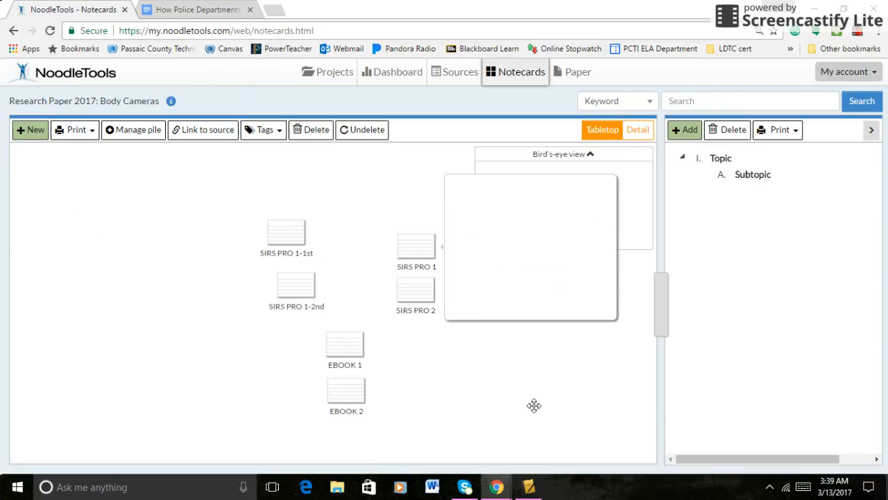